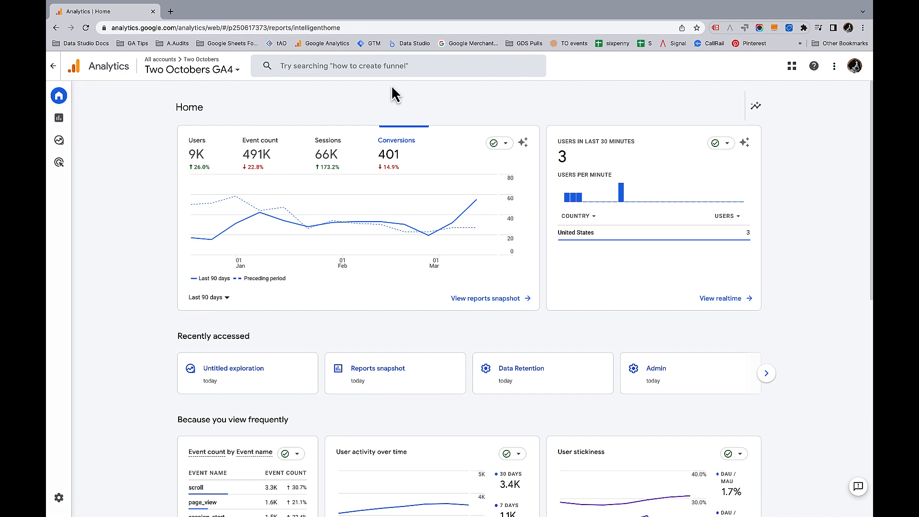
# - Search the Analytics search bar for landing page
pyautogui.click(370, 66)
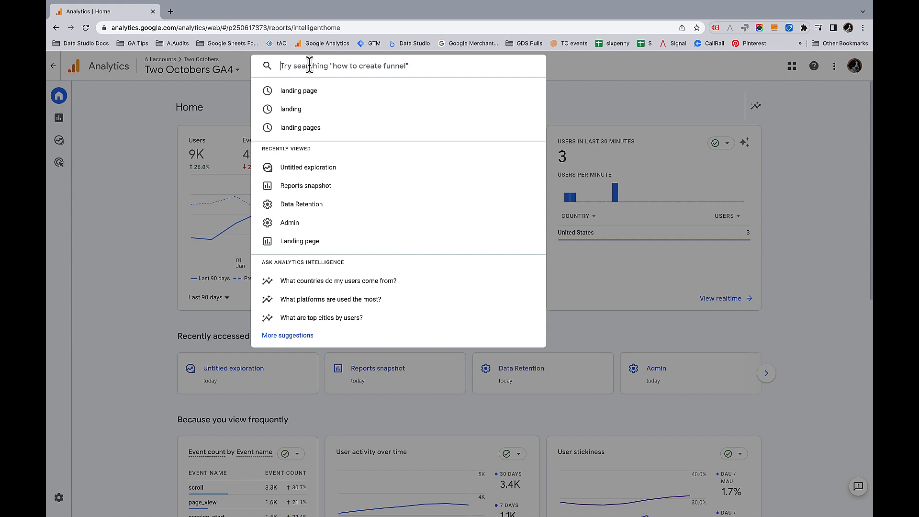
pyautogui.write('landing')
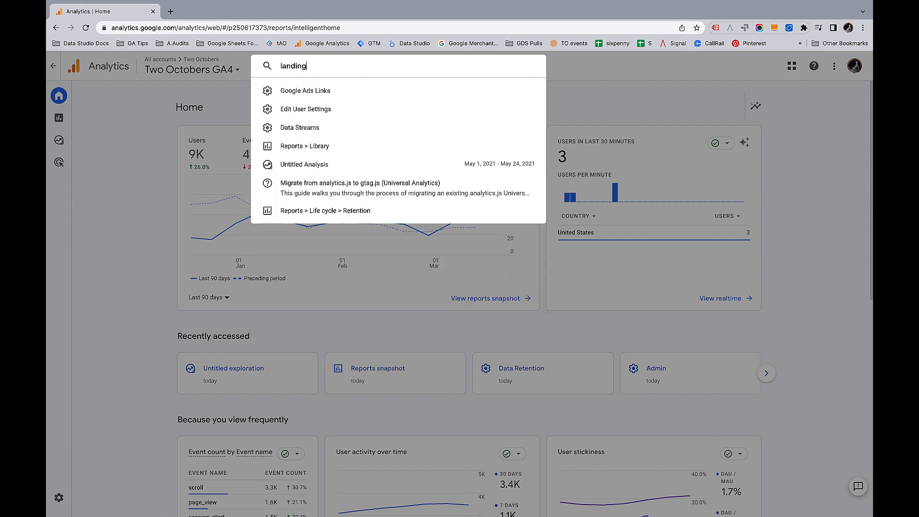
pyautogui.write(' pages')
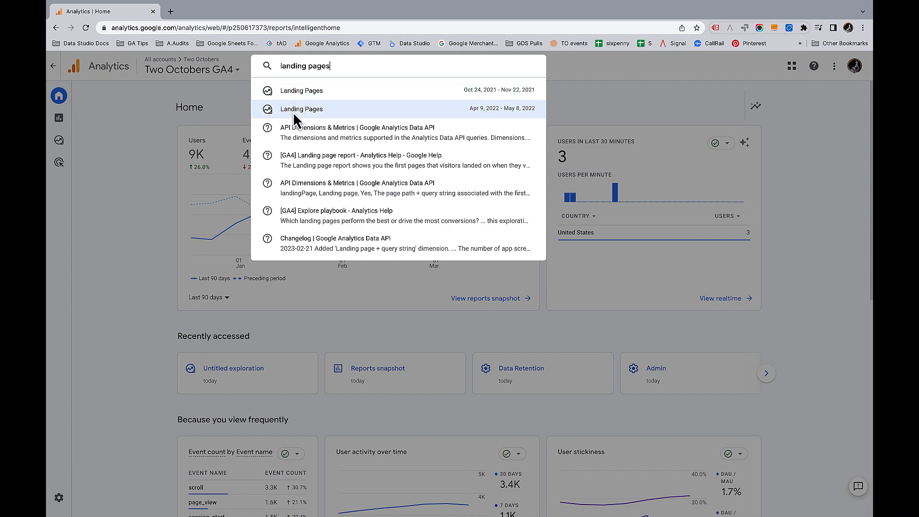
pyautogui.click(337, 66)
pyautogui.press('BackSpace')
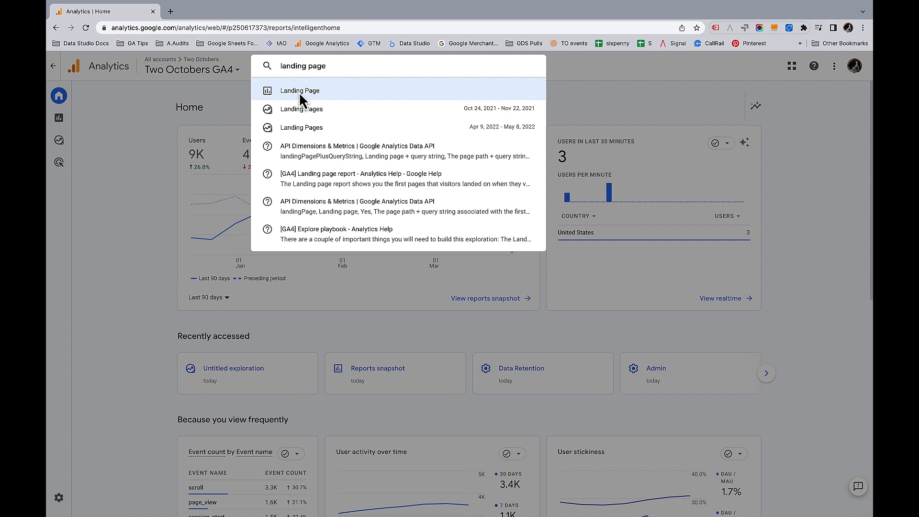
# - Replace the search with the question organic search visitors last month and review the answer
pyautogui.moveTo(351, 65); pyautogui.dragTo(265, 69)
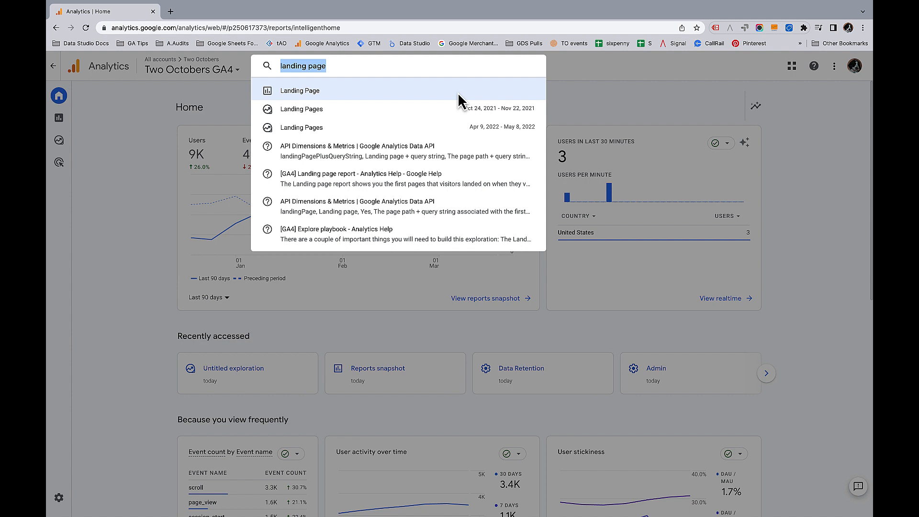
pyautogui.write('organic s')
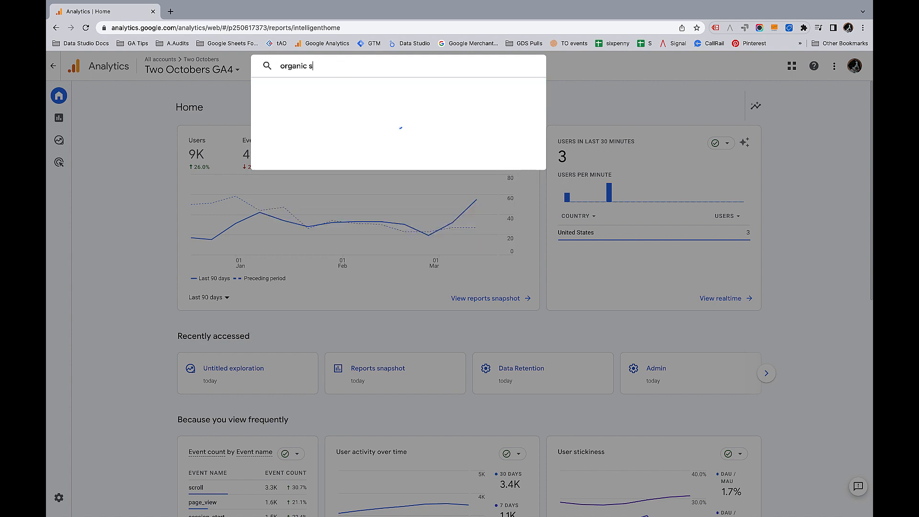
pyautogui.write('earch visitors last month')
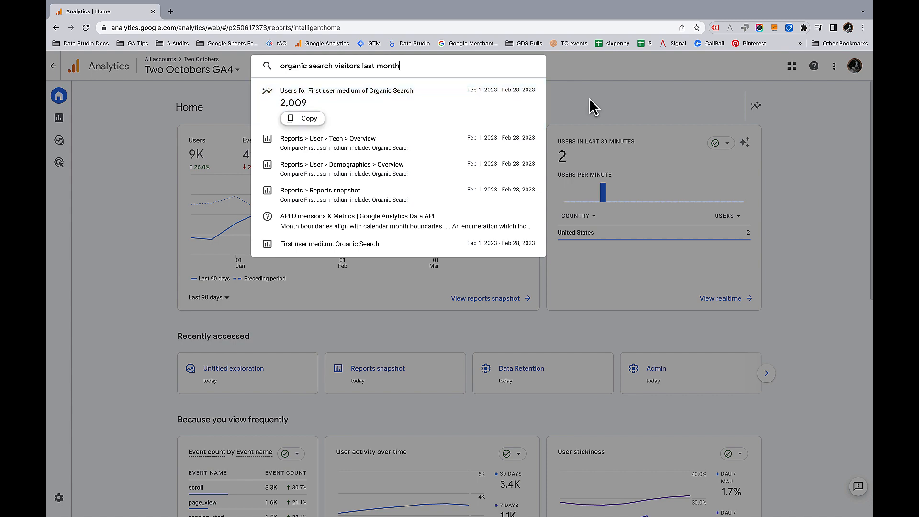
pyautogui.click(606, 115)
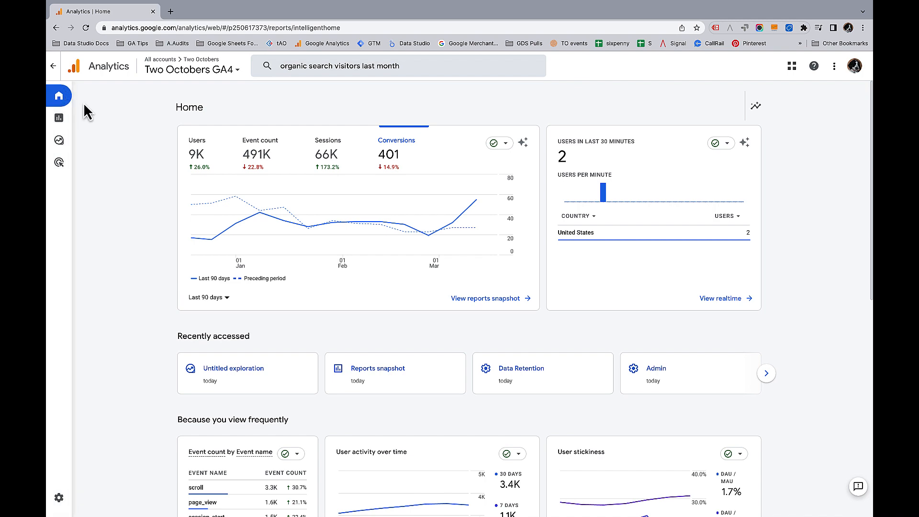
# - Open the Reports snapshot, scroll through its cards, and open the traffic by geography report
pyautogui.moveTo(91, 115)
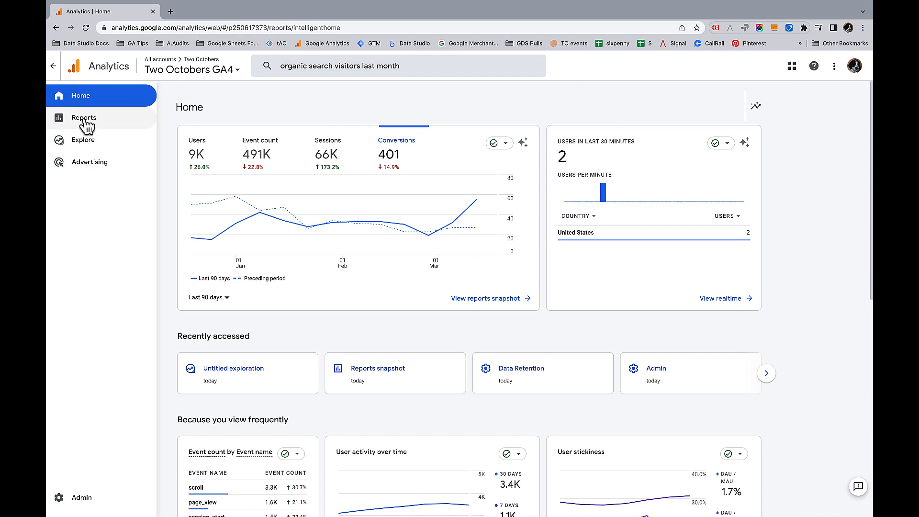
pyautogui.click(87, 119)
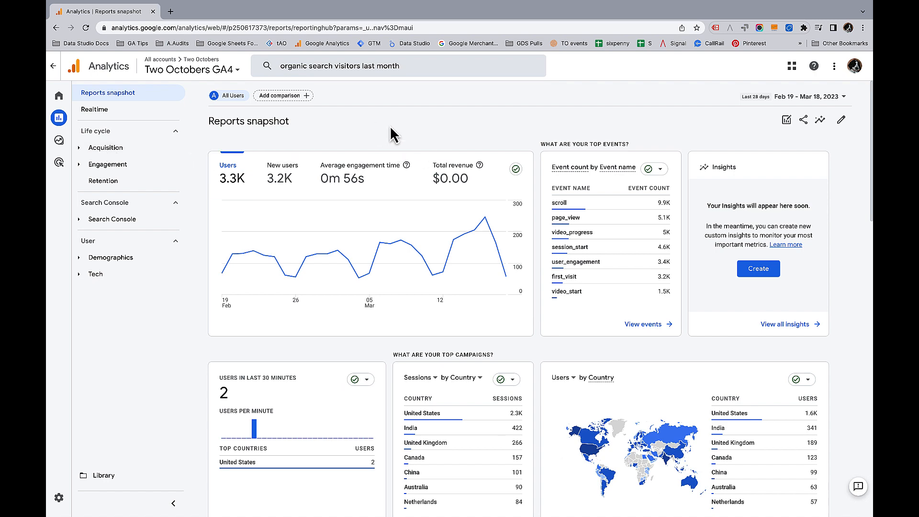
pyautogui.scroll(-3, 656, 271)
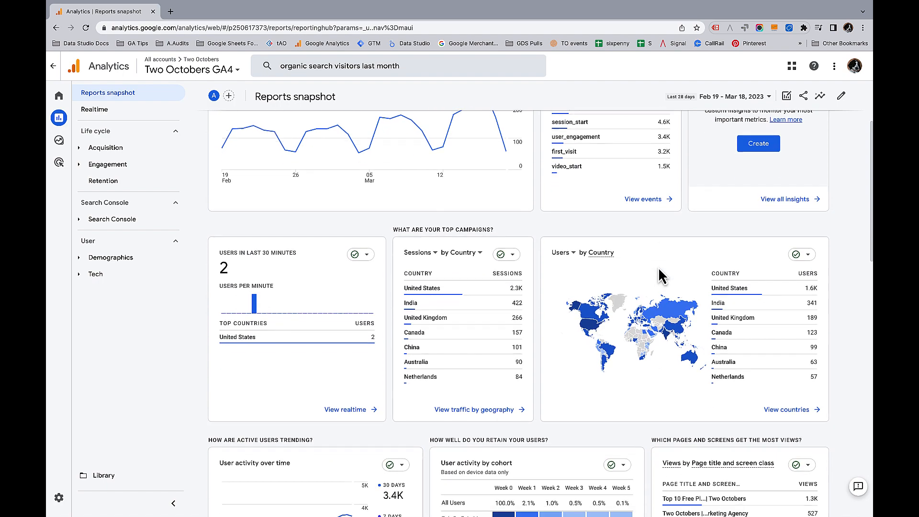
pyautogui.scroll(2, 536, 225)
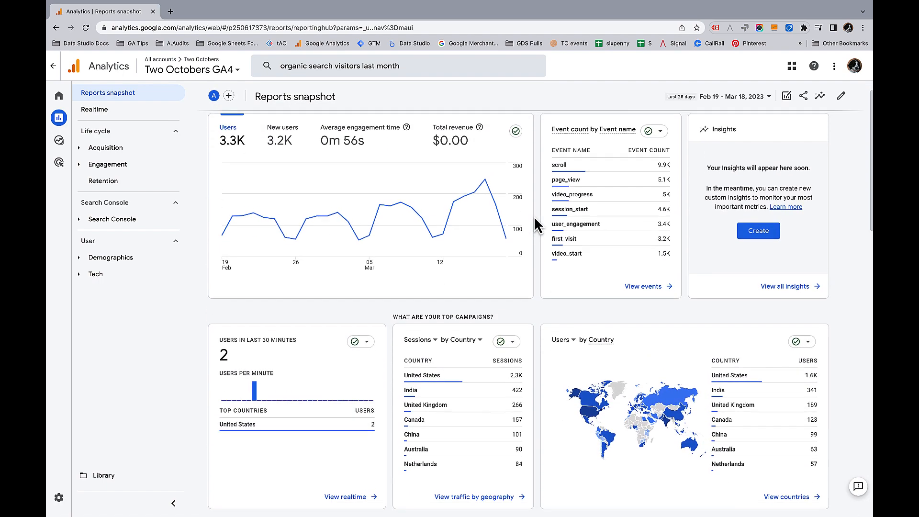
pyautogui.scroll(-1, 536, 225)
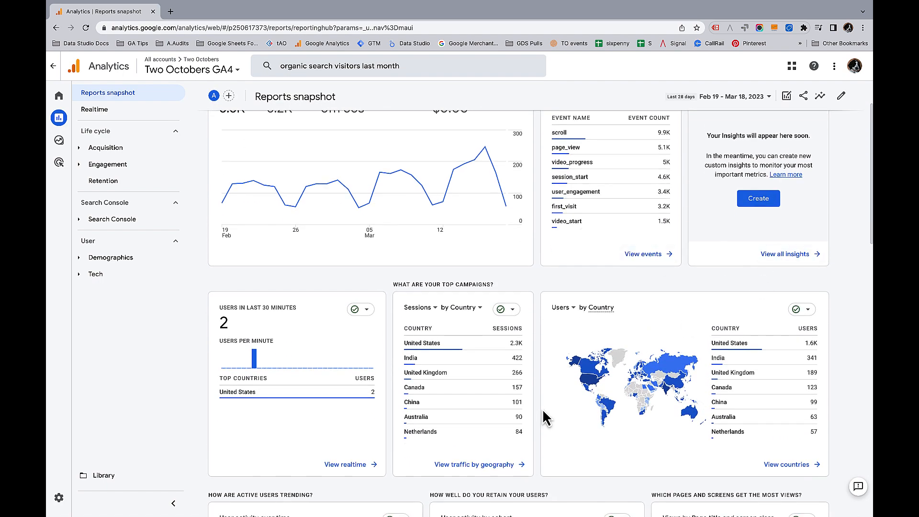
pyautogui.click(461, 465)
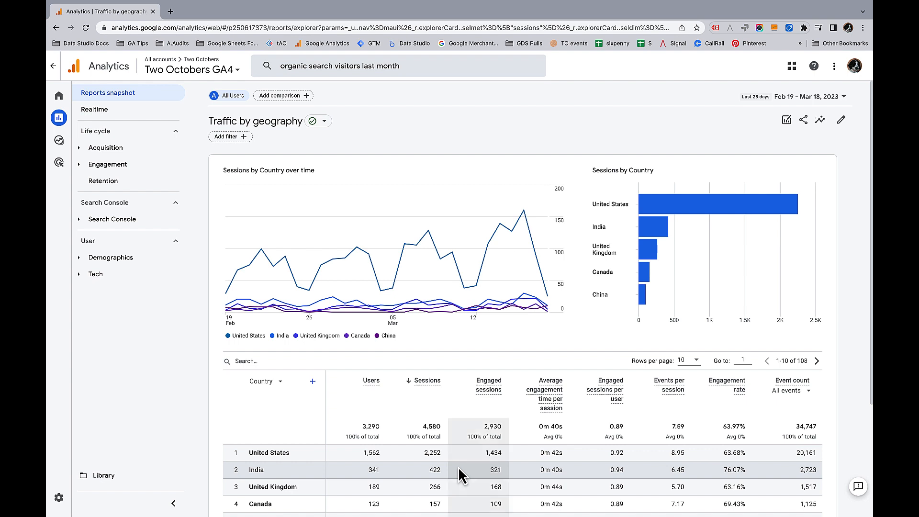
# - Expand the Demographics and Acquisition sections, review the Acquisition overview, and open Traffic acquisition
pyautogui.click(116, 261)
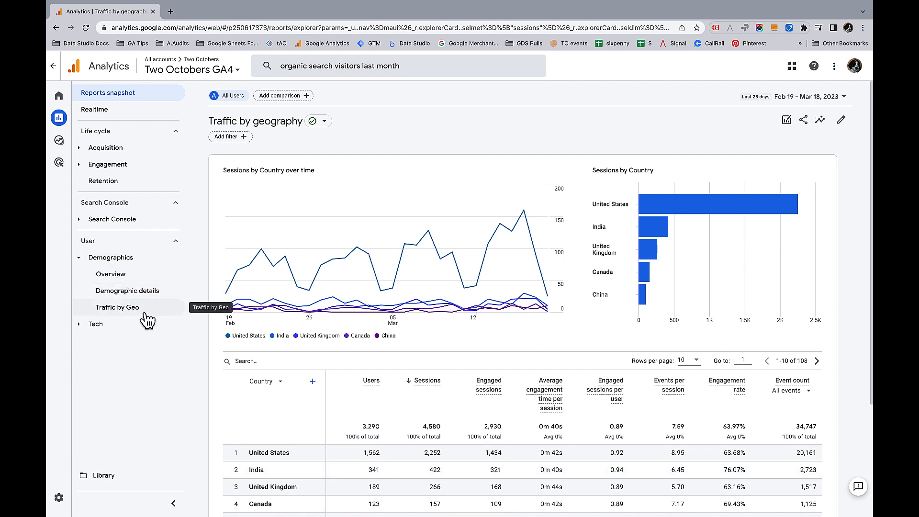
pyautogui.click(111, 149)
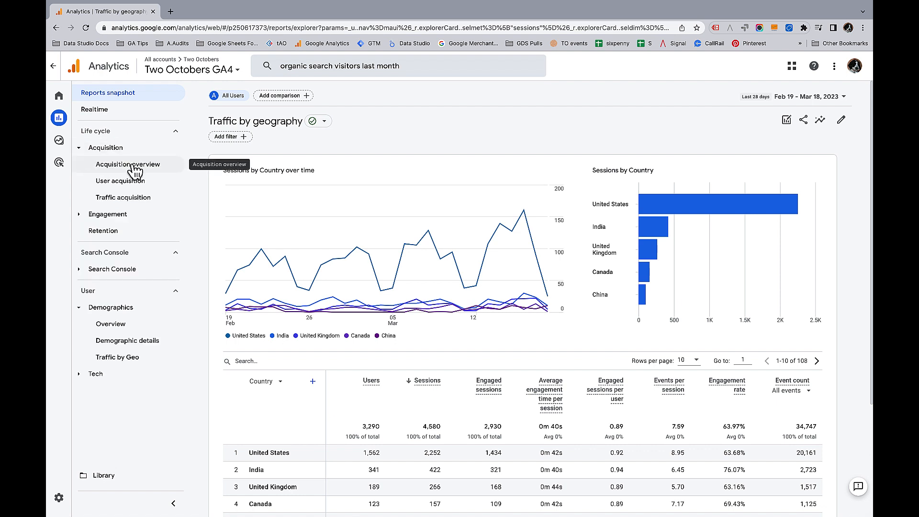
pyautogui.click(135, 168)
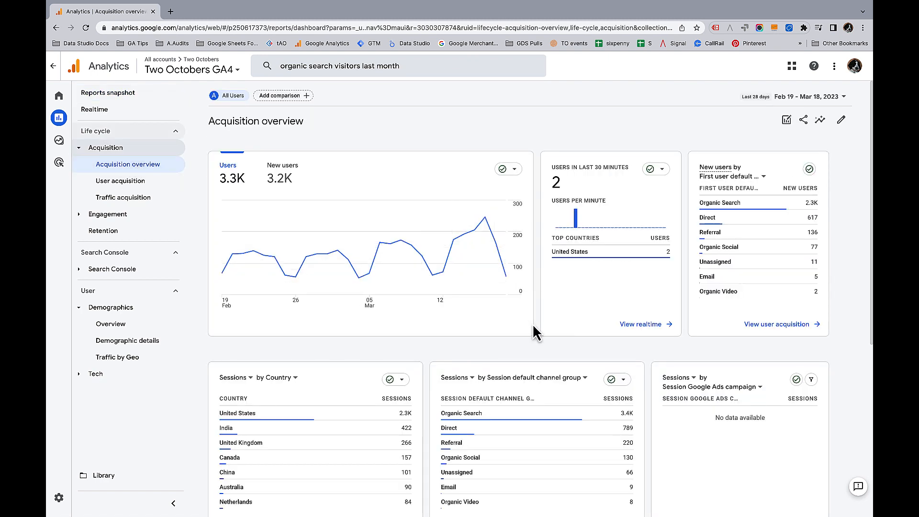
pyautogui.scroll(-1, 538, 323)
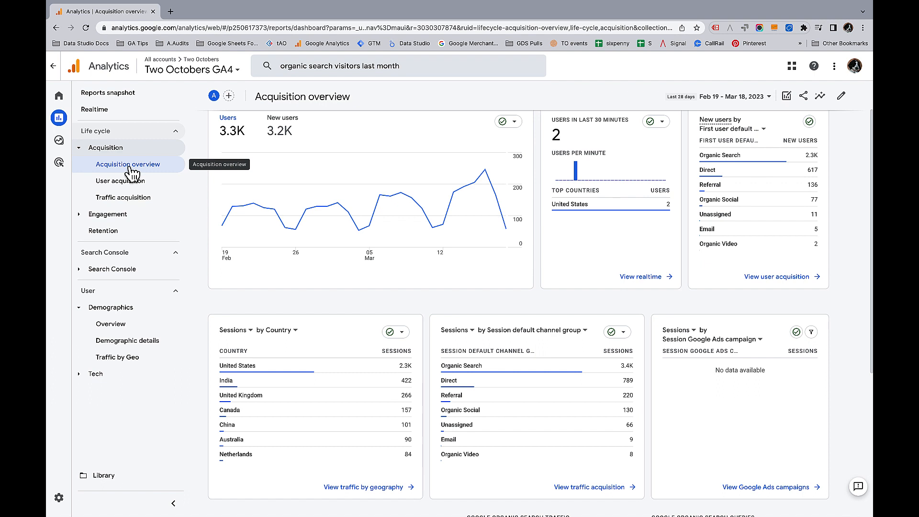
pyautogui.click(136, 201)
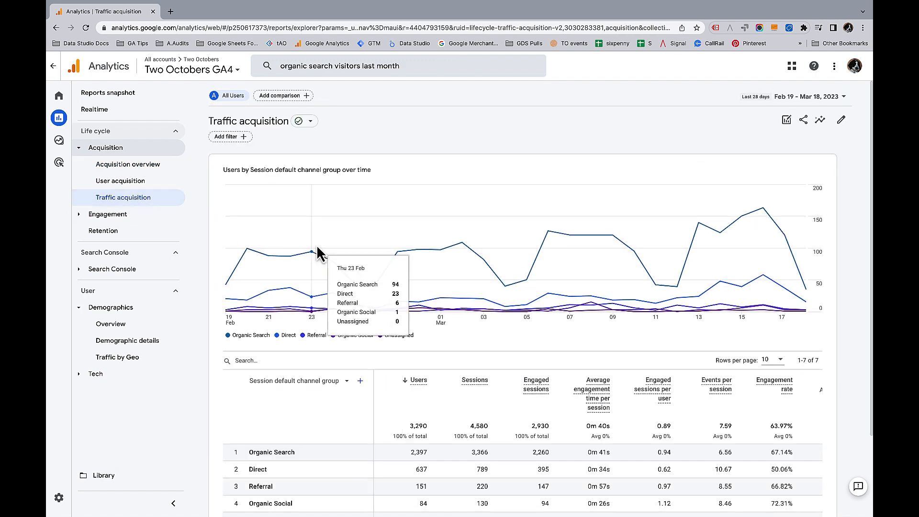
# - Examine the primary dimension options of the traffic acquisition table
pyautogui.scroll(-3, 317, 244)
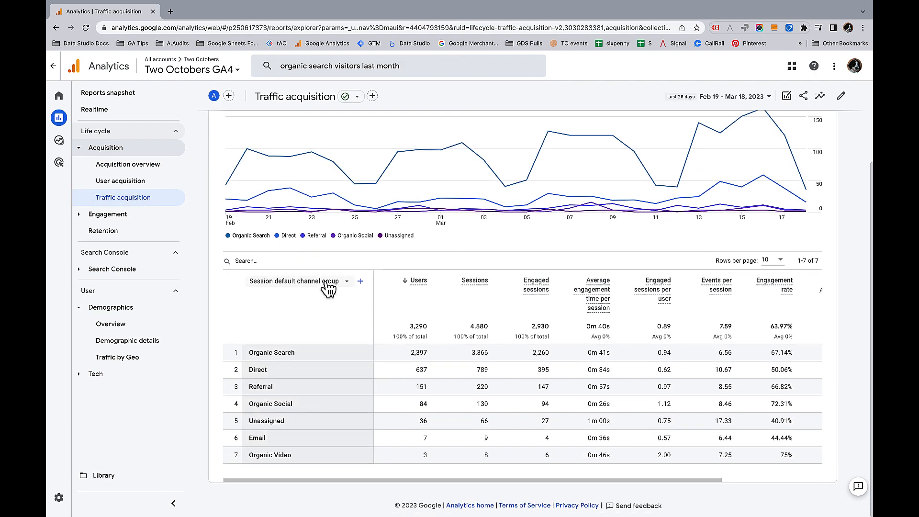
pyautogui.click(347, 281)
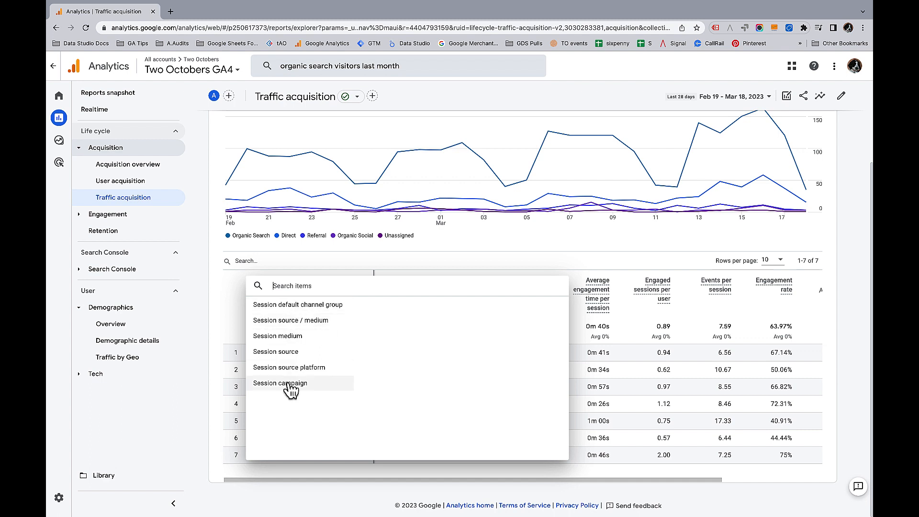
pyautogui.click(154, 418)
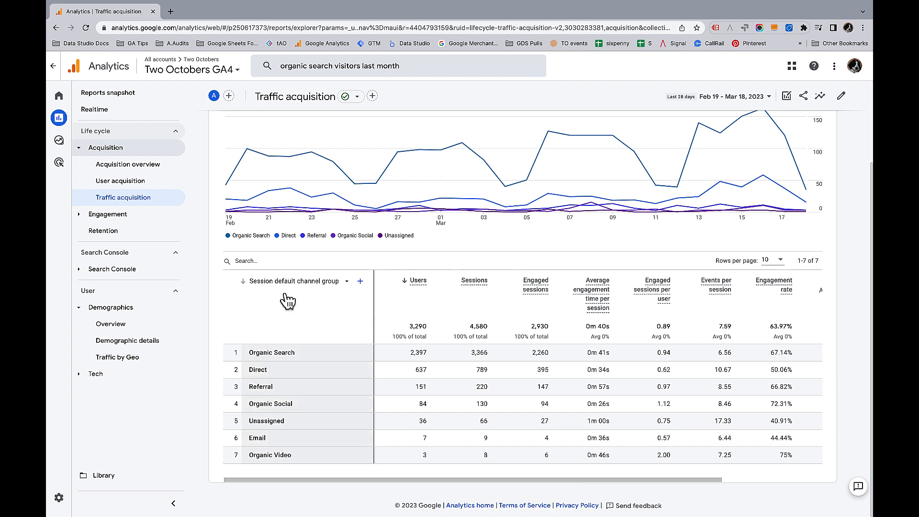
pyautogui.click(333, 282)
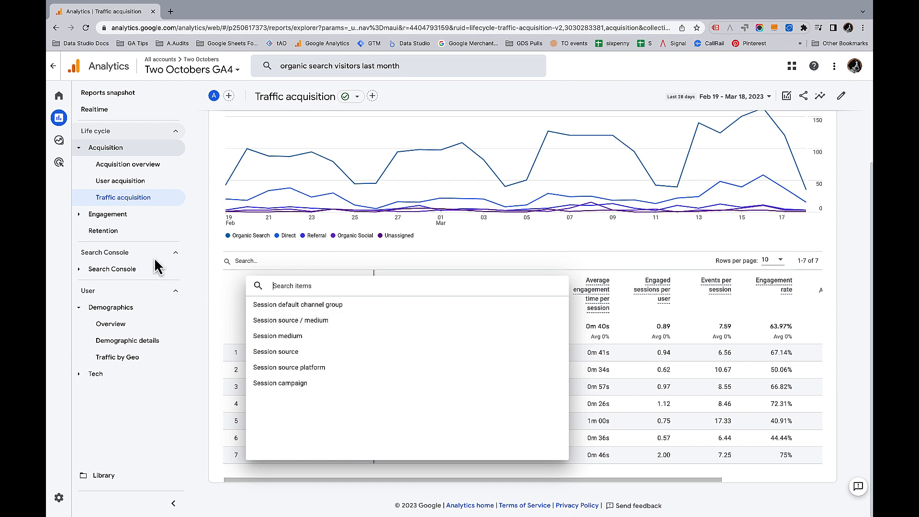
pyautogui.click(120, 220)
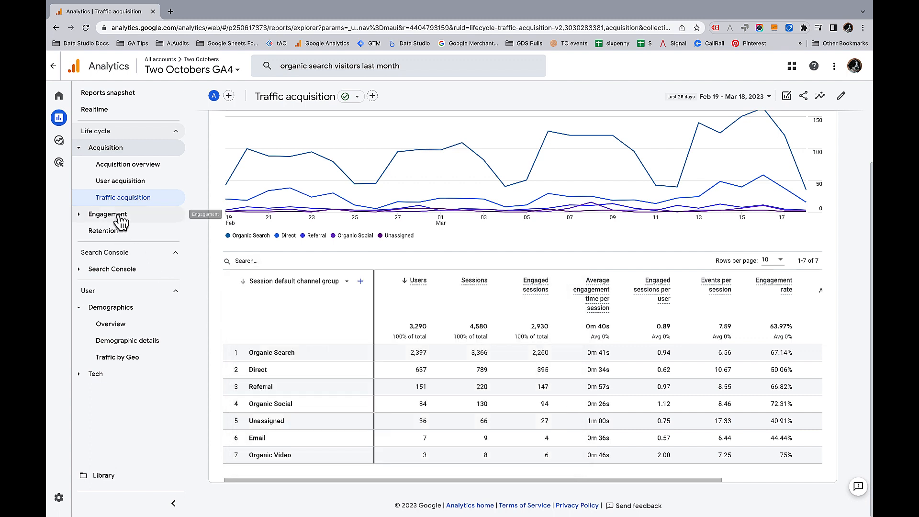
# - Expand Engagement, open the Pages and screens report, and review its page dimension options
pyautogui.click(120, 219)
pyautogui.click(135, 285)
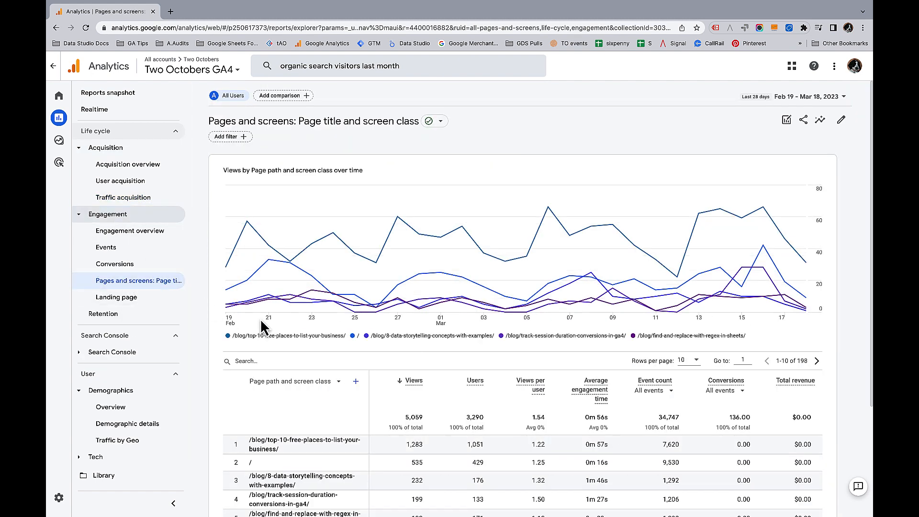
pyautogui.click(339, 382)
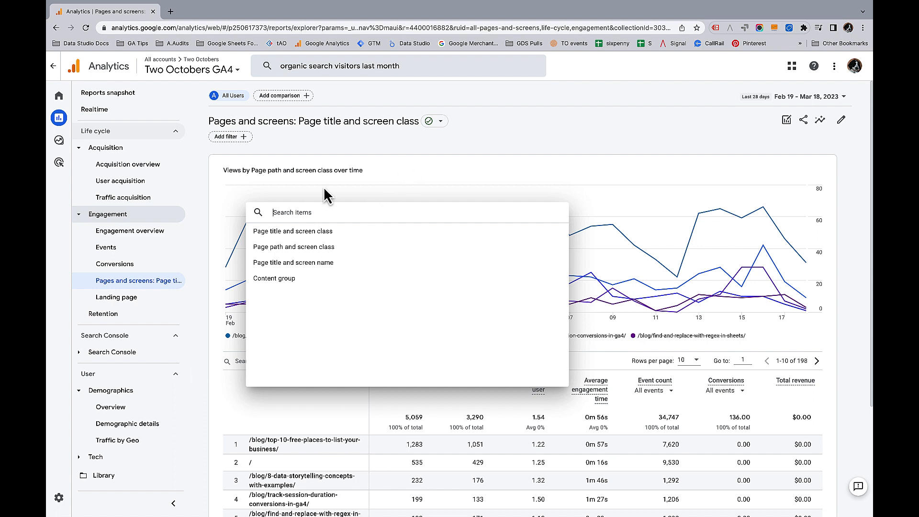
pyautogui.click(235, 229)
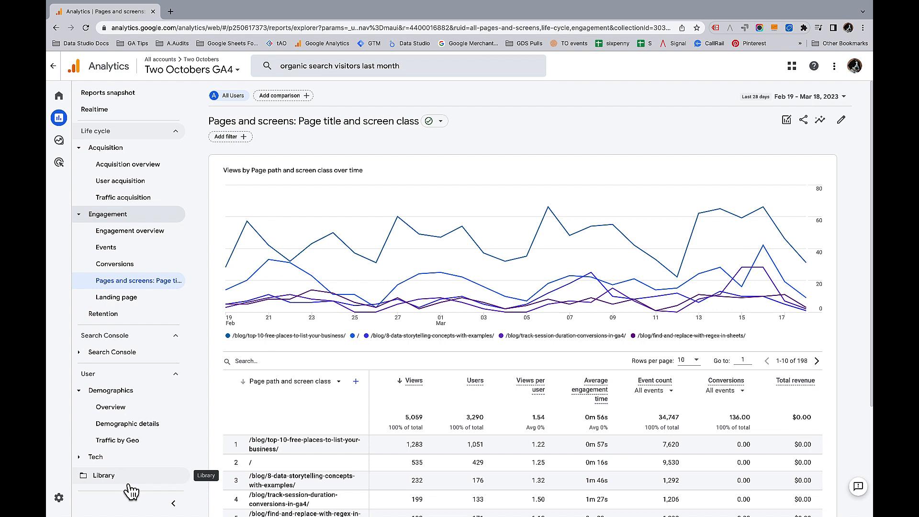
# - Switch to the Advertising section and open the Model comparison report
pyautogui.moveTo(66, 149)
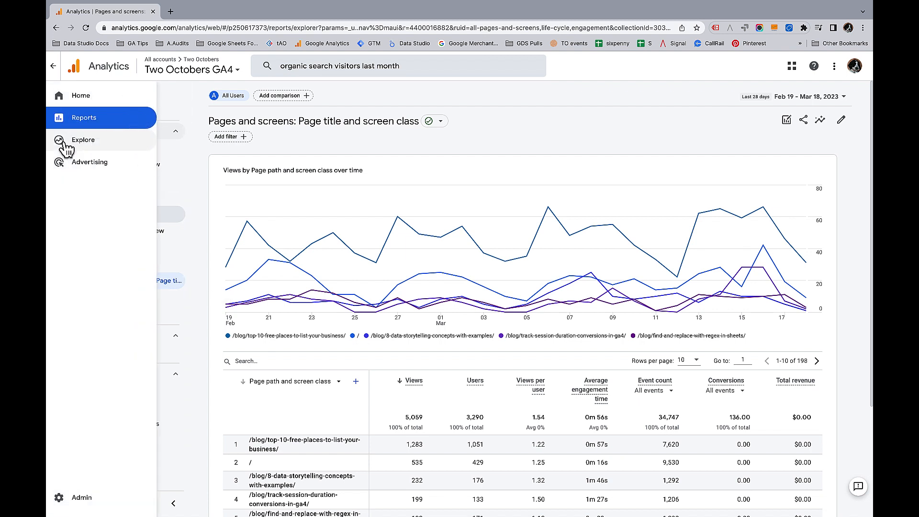
pyautogui.click(90, 163)
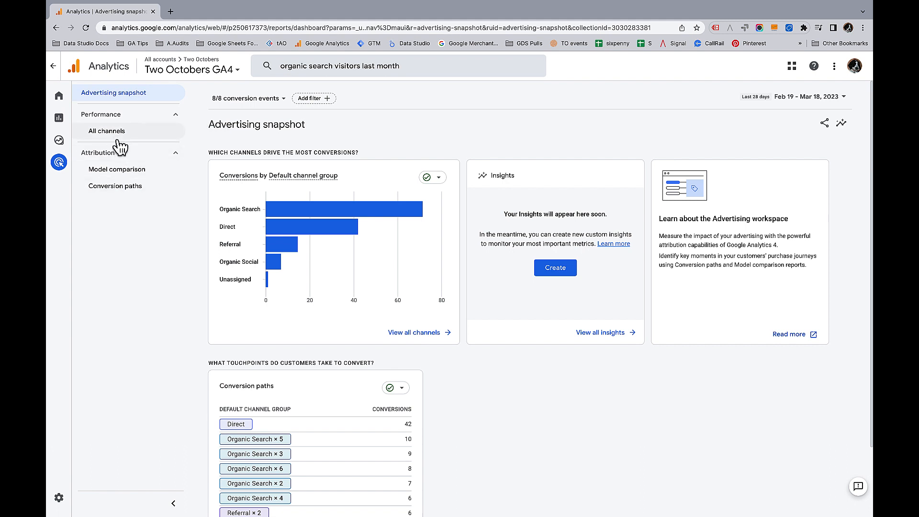
pyautogui.click(128, 177)
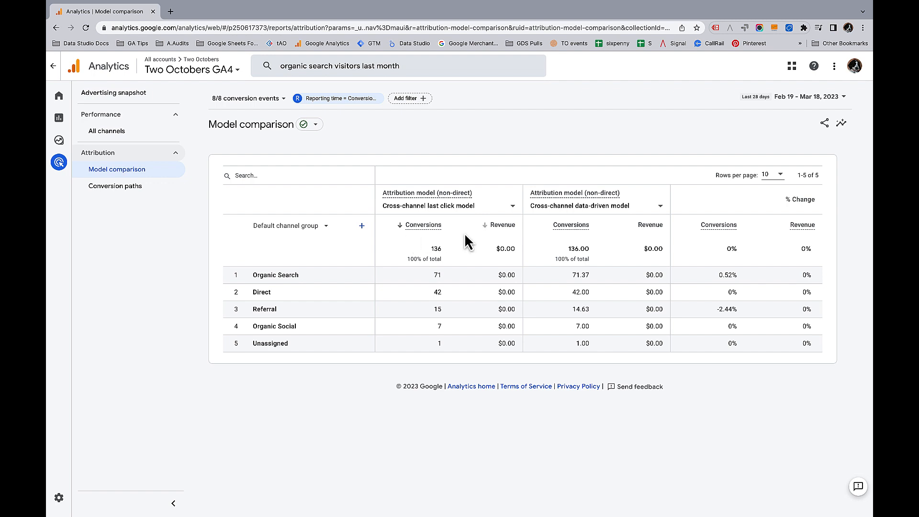
# - Browse the attribution model options for the first comparison column
pyautogui.click(513, 206)
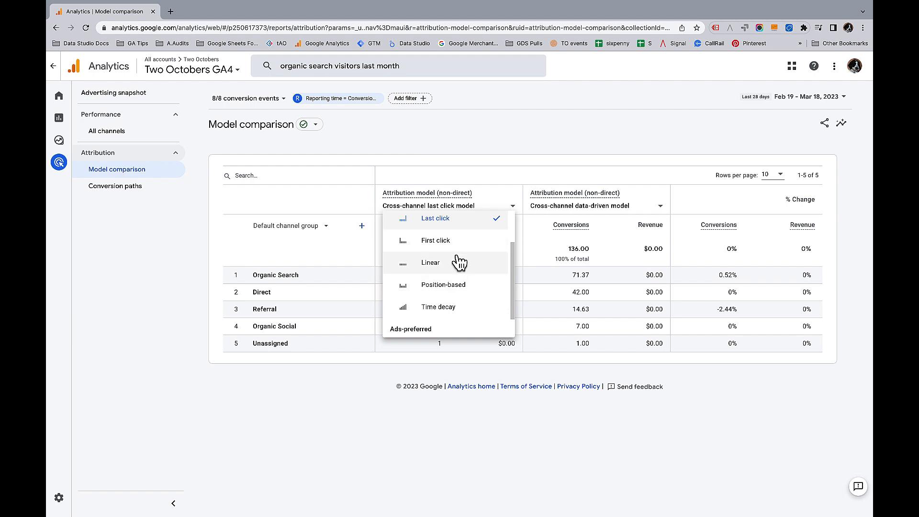
pyautogui.scroll(-1, 460, 261)
pyautogui.scroll(2, 467, 309)
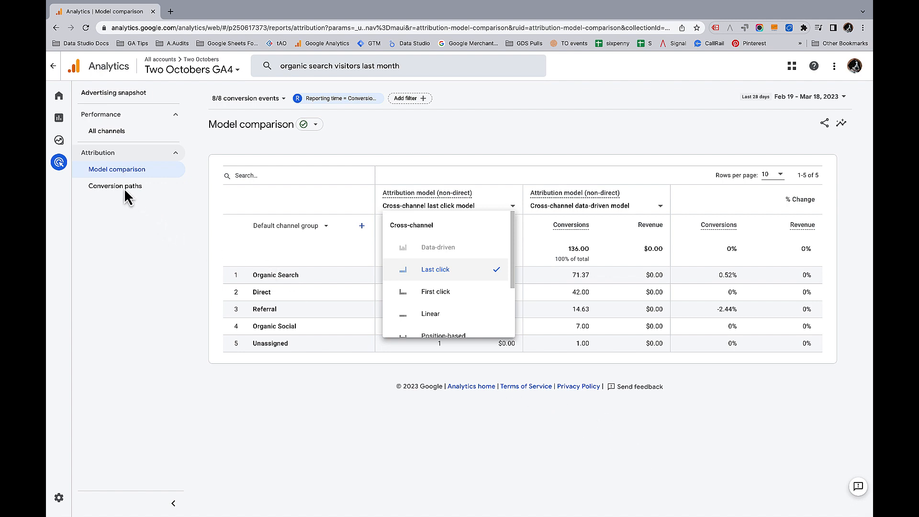
# - Open the All channels performance report and scroll through its conversions table
pyautogui.click(111, 132)
pyautogui.click(113, 134)
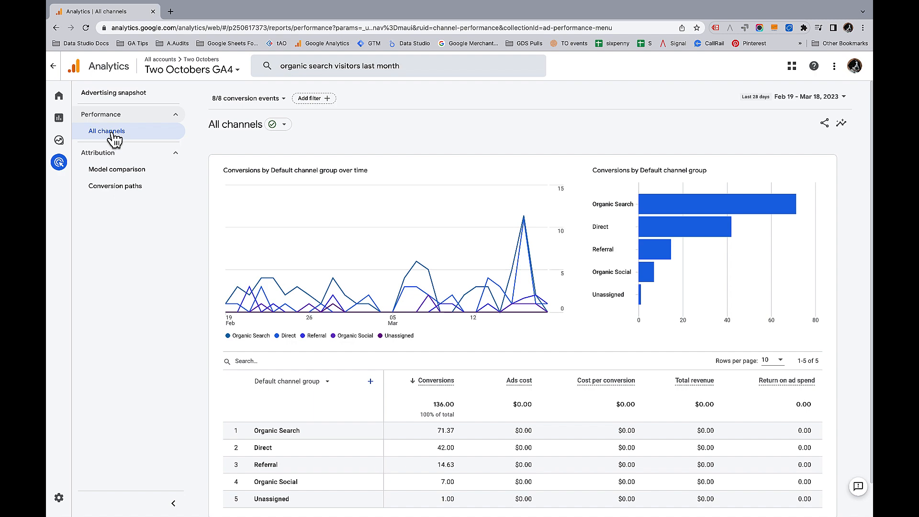
pyautogui.scroll(-2, 303, 394)
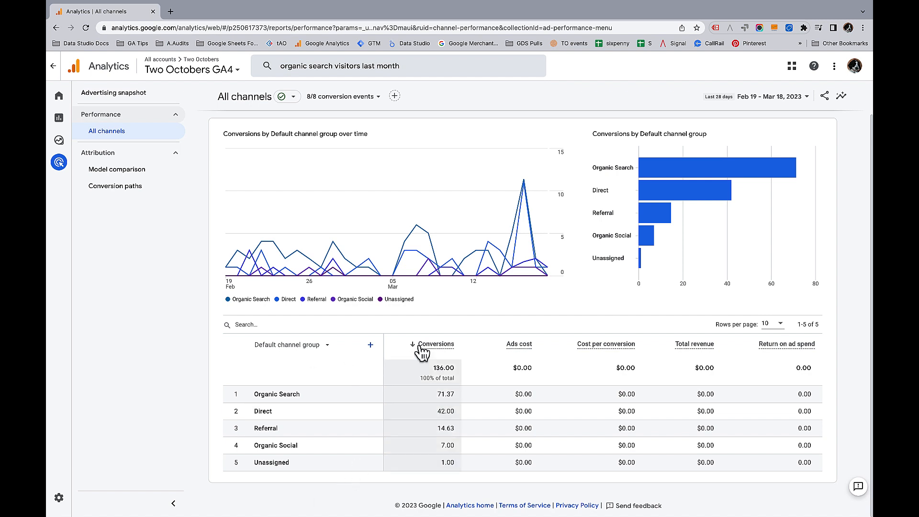
pyautogui.moveTo(438, 349)
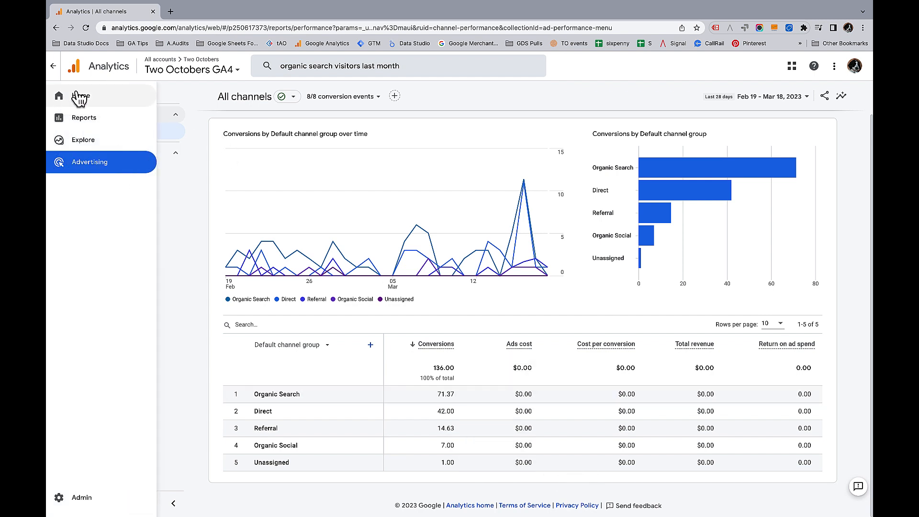
# - Open the Traffic acquisition report under the Acquisition life cycle reports
pyautogui.click(84, 118)
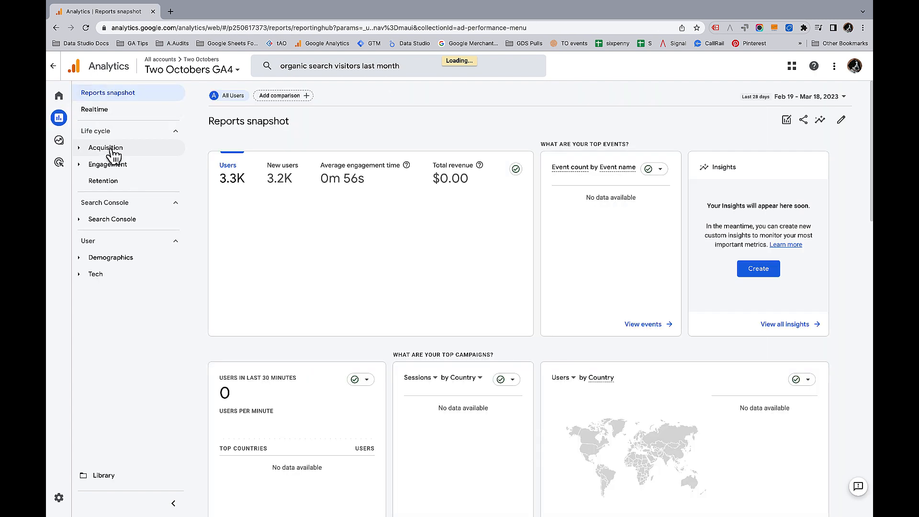
pyautogui.click(111, 148)
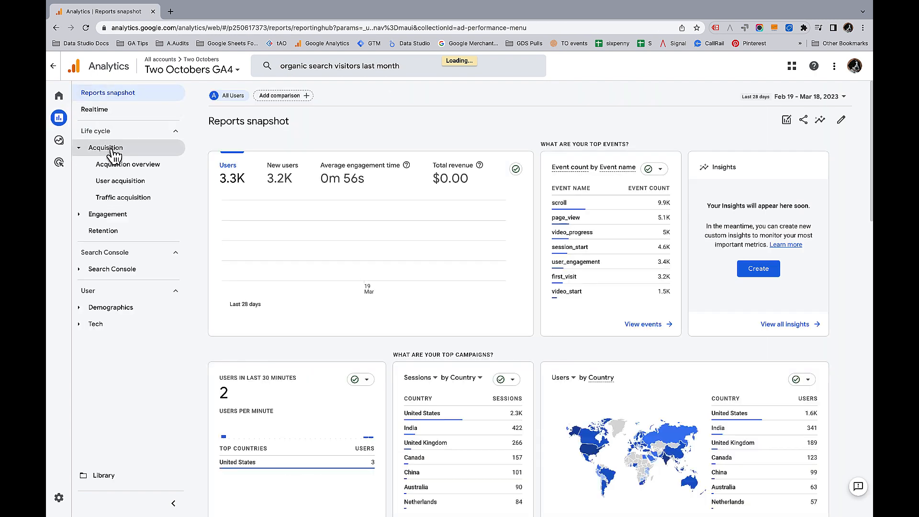
pyautogui.click(126, 198)
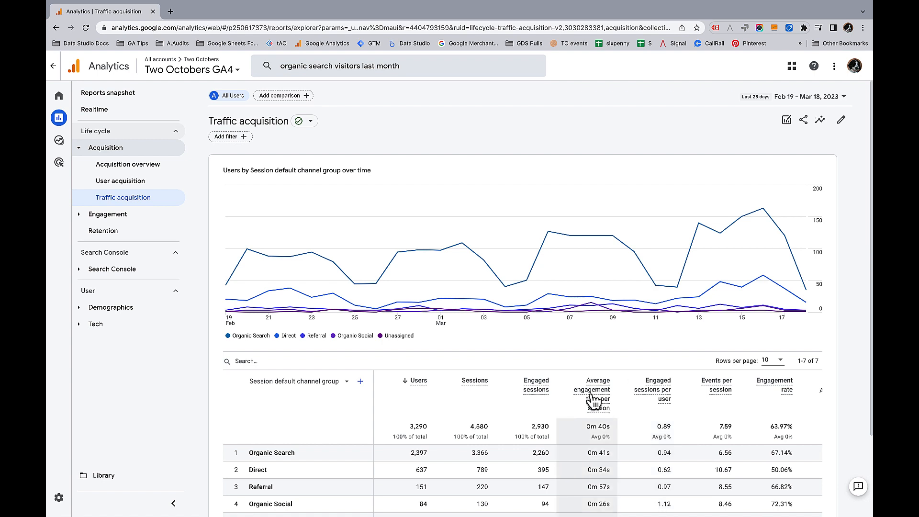
pyautogui.moveTo(593, 397)
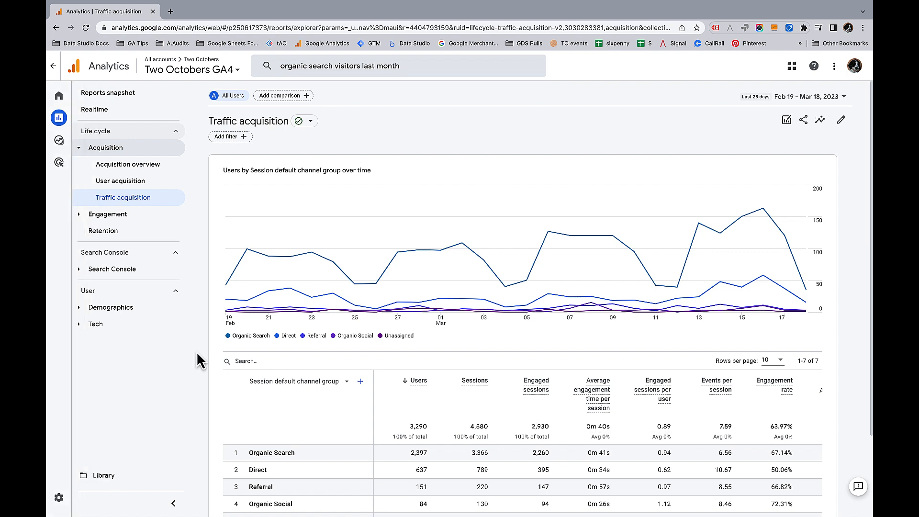
# - Switch to Explore and browse the available exploration templates in the start-new carousel
pyautogui.click(83, 144)
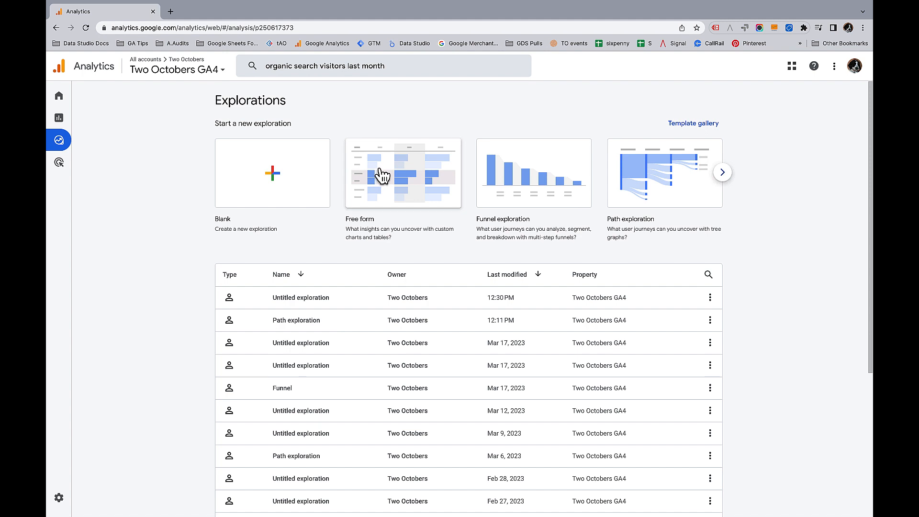
pyautogui.scroll(-1, 514, 180)
pyautogui.click(722, 173)
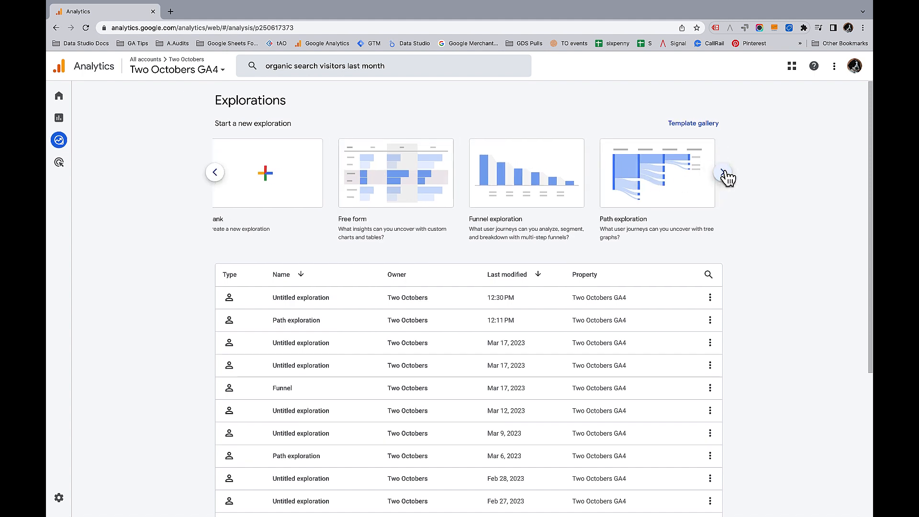
pyautogui.click(723, 175)
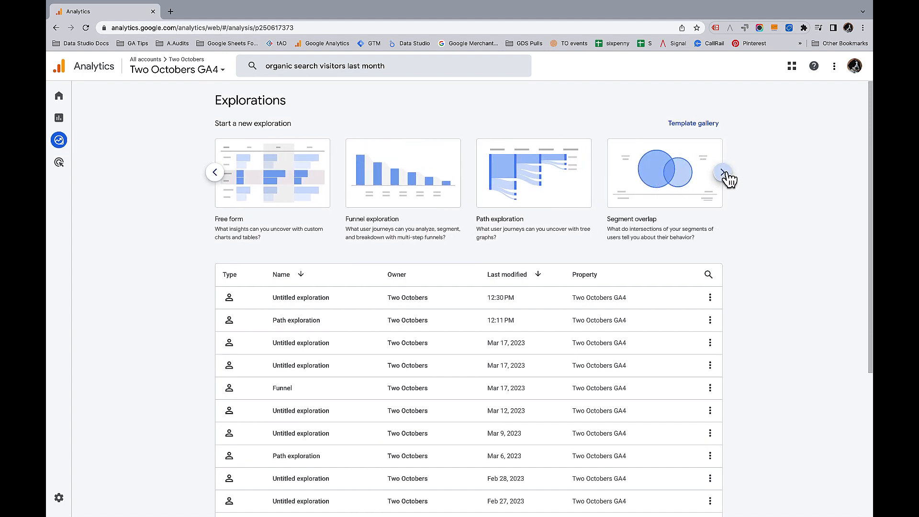
pyautogui.click(726, 175)
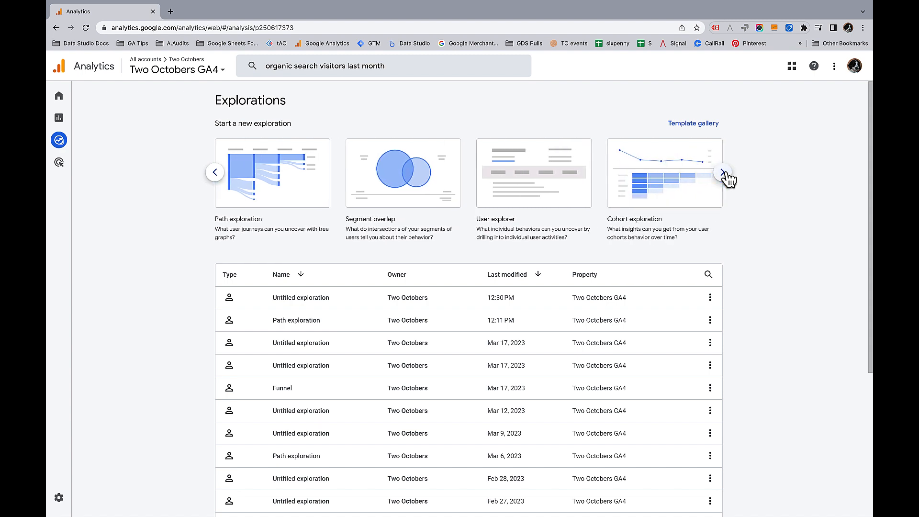
pyautogui.click(725, 173)
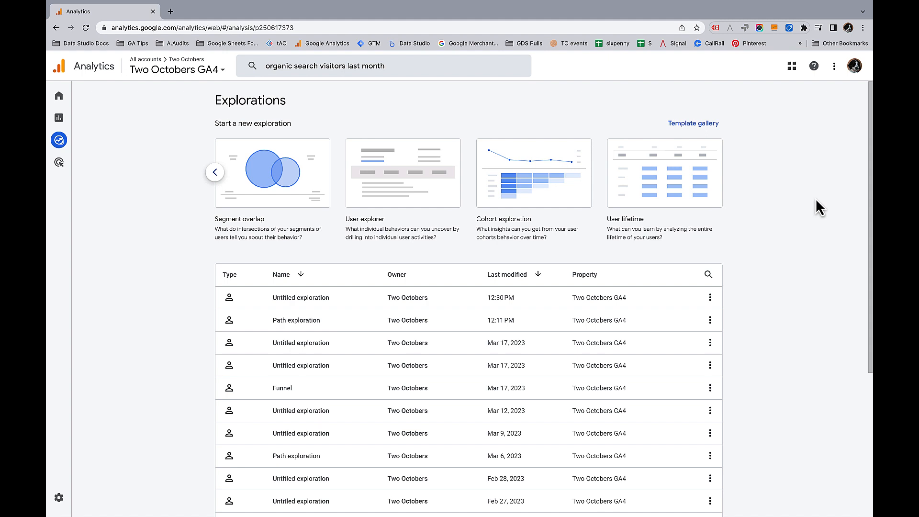
# - Open the saved untitled funnel exploration and start a Landing page + query string filter, reviewing its match types
pyautogui.click(302, 299)
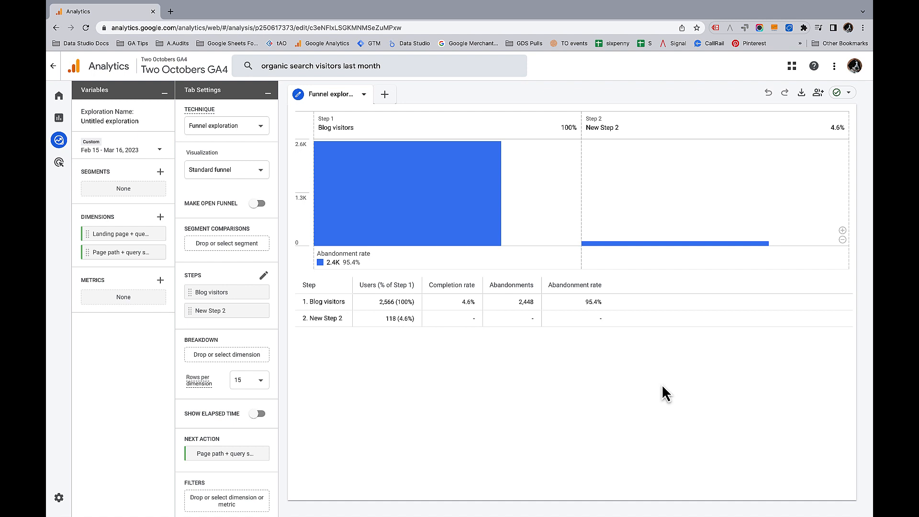
pyautogui.moveTo(394, 186)
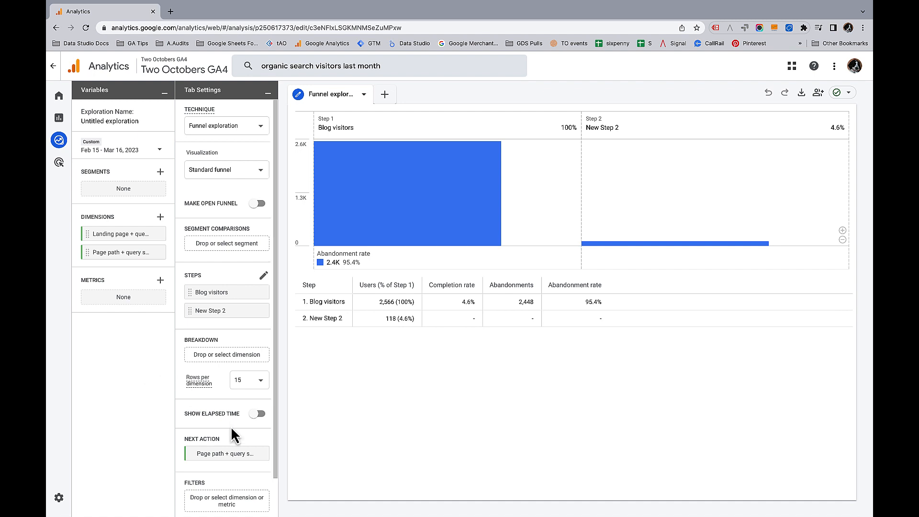
pyautogui.scroll(-2, 231, 445)
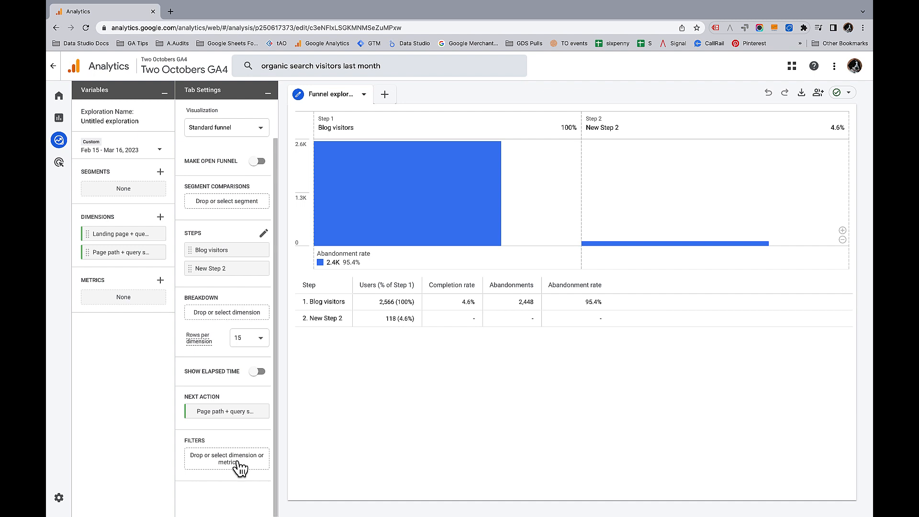
pyautogui.click(238, 464)
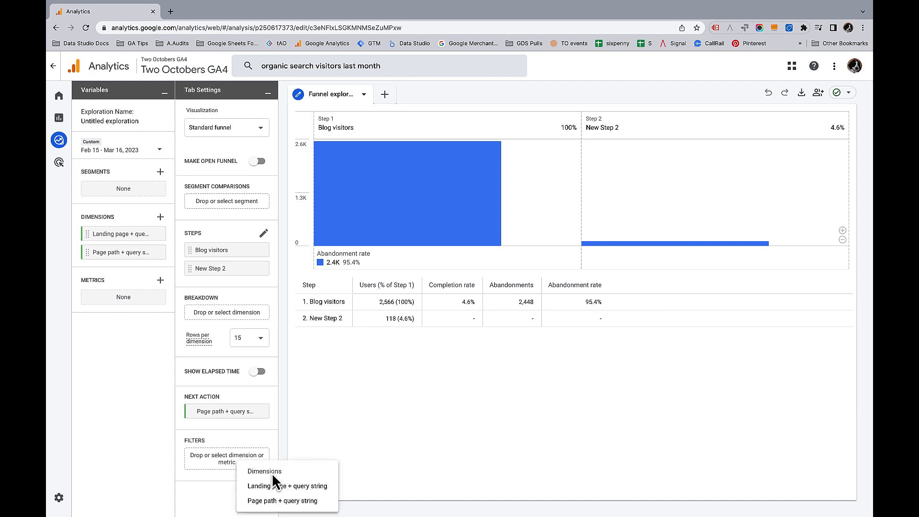
pyautogui.click(271, 486)
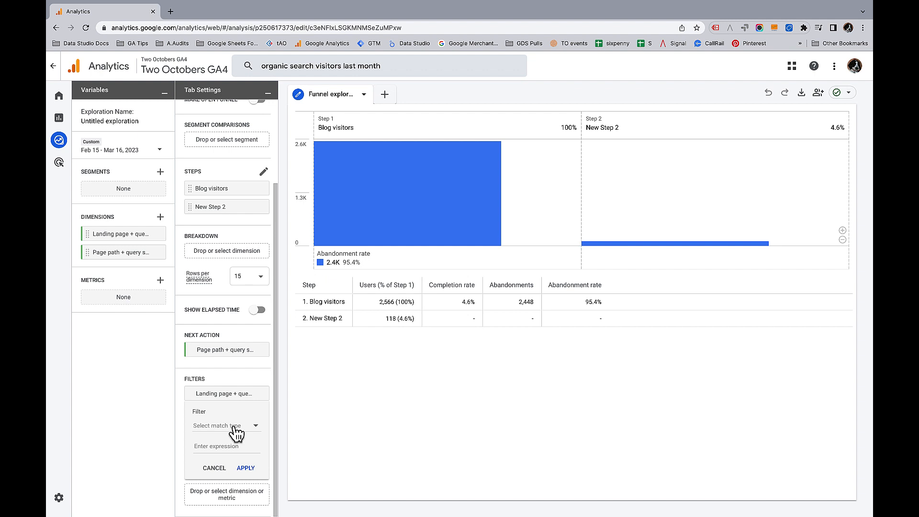
pyautogui.scroll(-2, 234, 452)
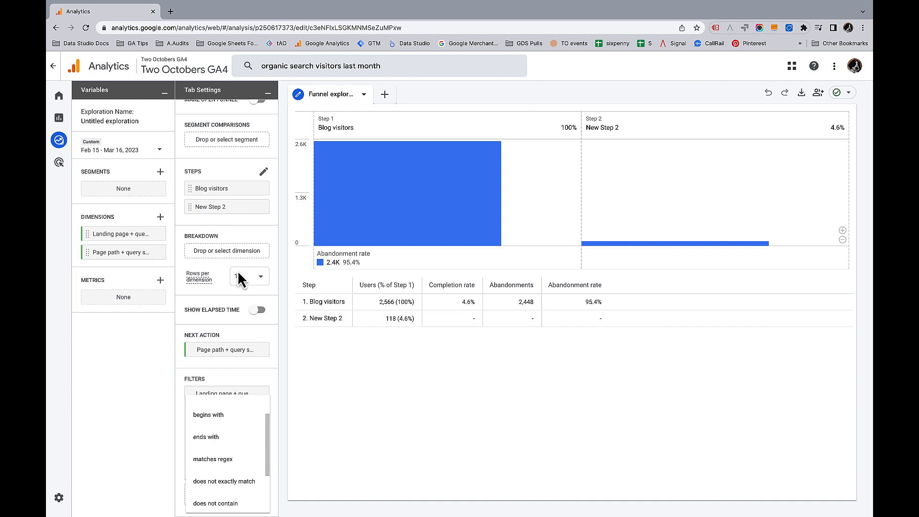
# - Add a Free form tab and place the Page path + query string dimension in its rows
pyautogui.click(386, 94)
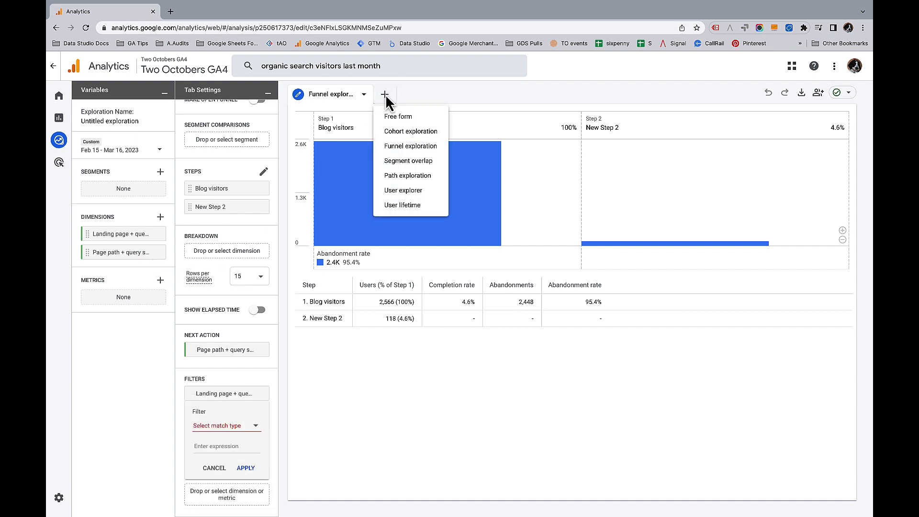
pyautogui.click(400, 116)
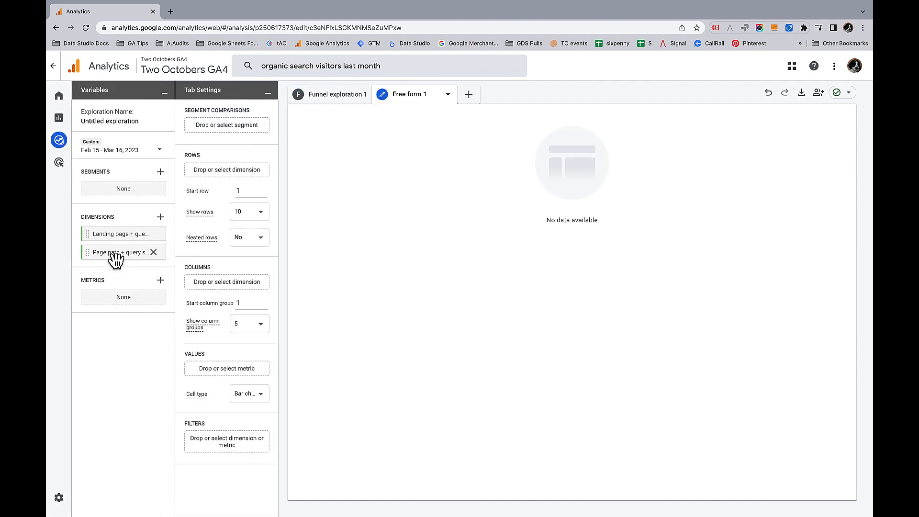
pyautogui.moveTo(117, 257); pyautogui.dragTo(222, 171)
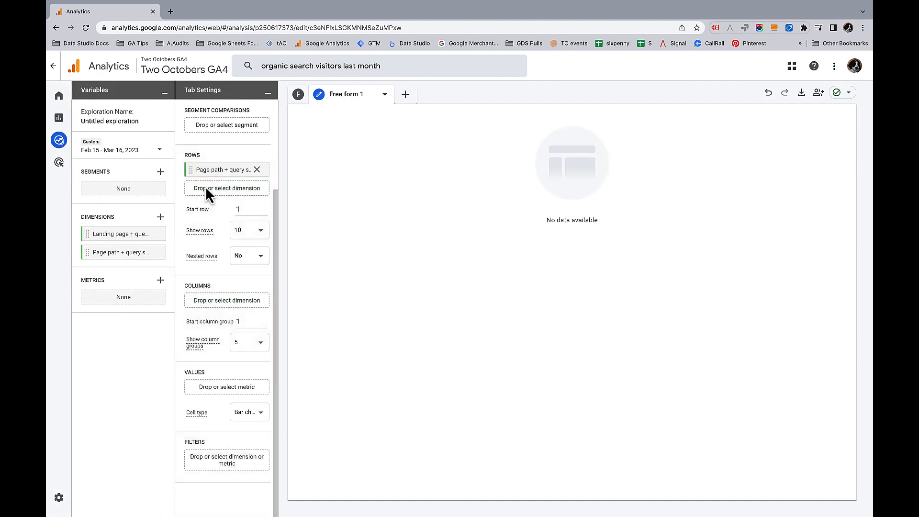
# - Import the Views metric into the exploration and add it to the free-form table's values
pyautogui.click(161, 281)
pyautogui.click(404, 61)
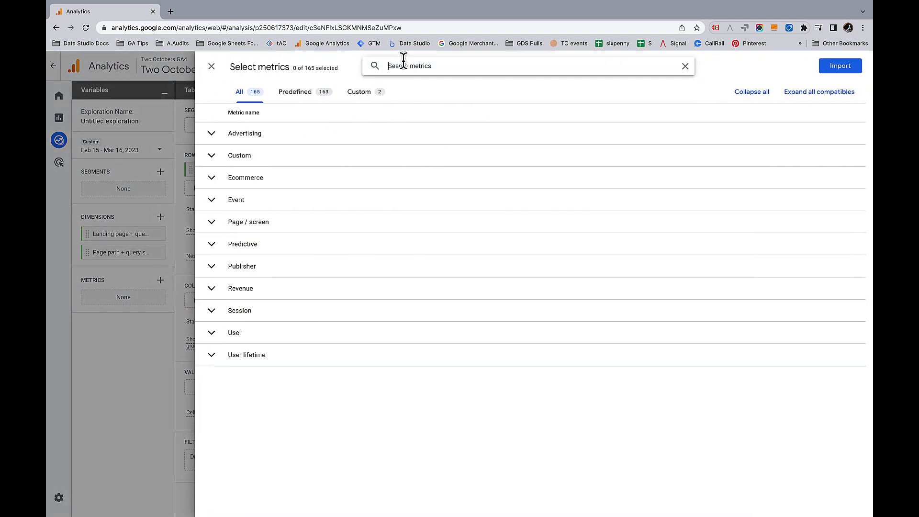
pyautogui.write('view')
pyautogui.click(212, 328)
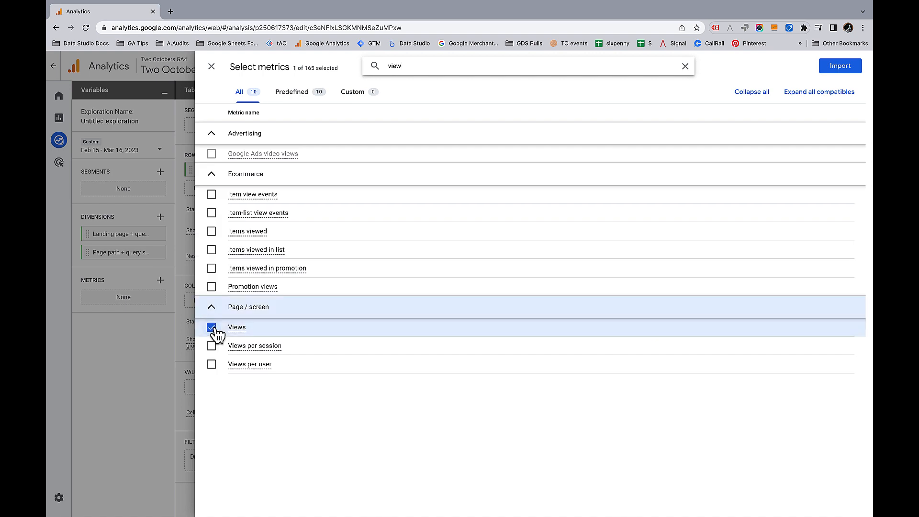
pyautogui.click(839, 67)
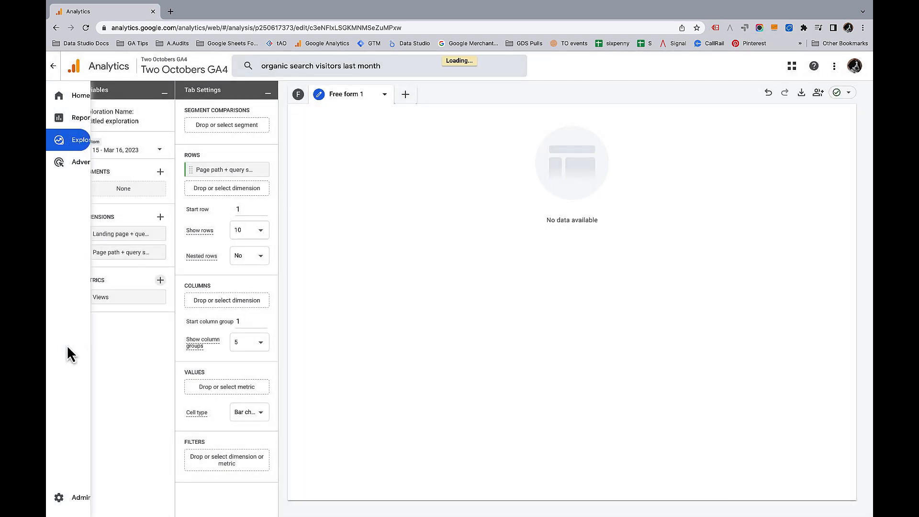
pyautogui.moveTo(109, 302); pyautogui.dragTo(214, 389)
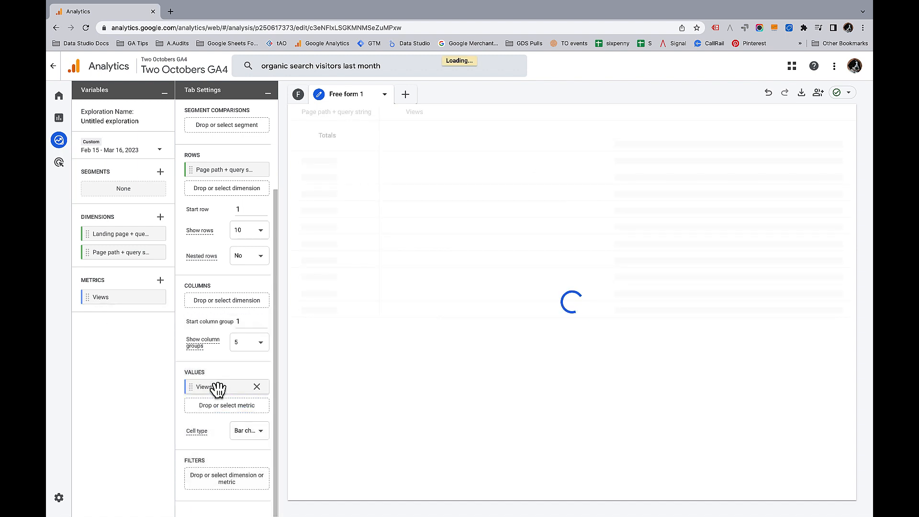